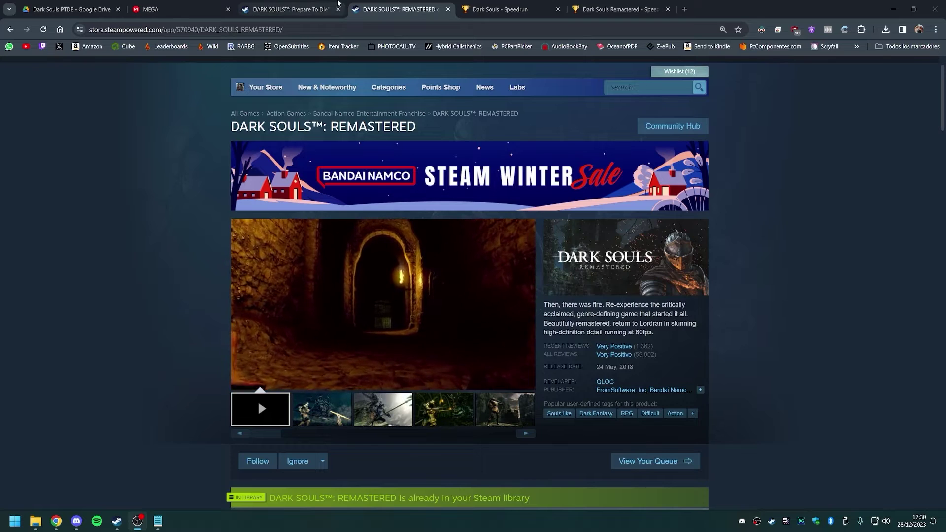
Step: Review the Steam store pages and speedrun.com leaderboards for Dark Souls: Prepare To Die Edition and Dark Souls Remastered
{"action": "left_click", "coordinate": [338, 3]}
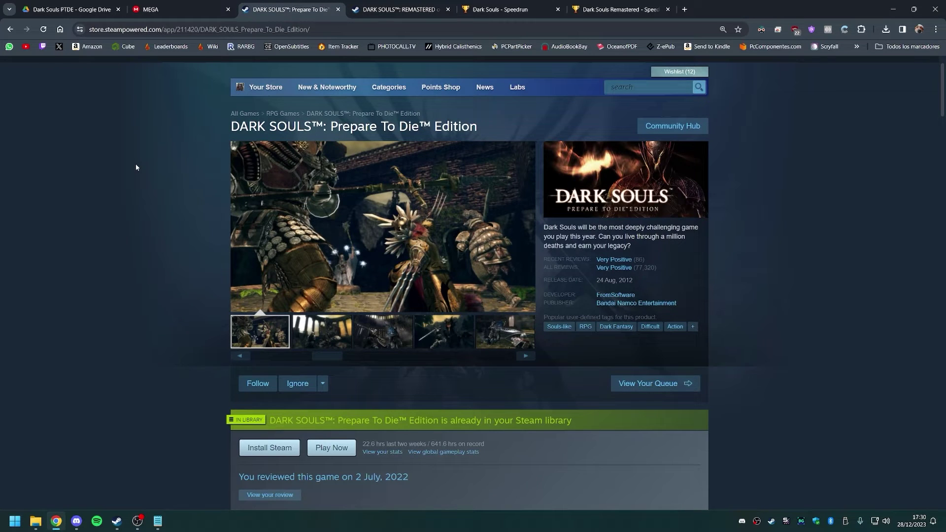
{"action": "scroll", "coordinate": [131, 179], "scroll_direction": "down", "scroll_amount": 5}
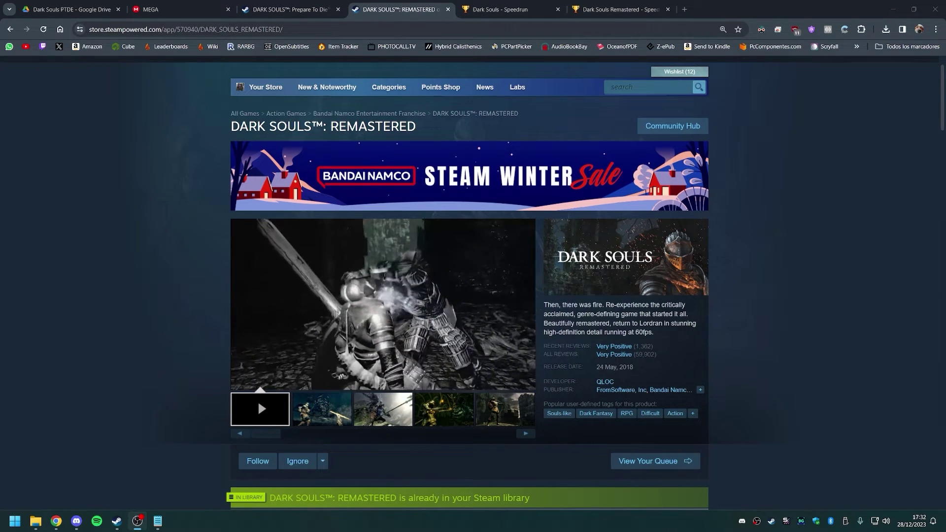
{"action": "key", "text": "ctrl+Tab"}
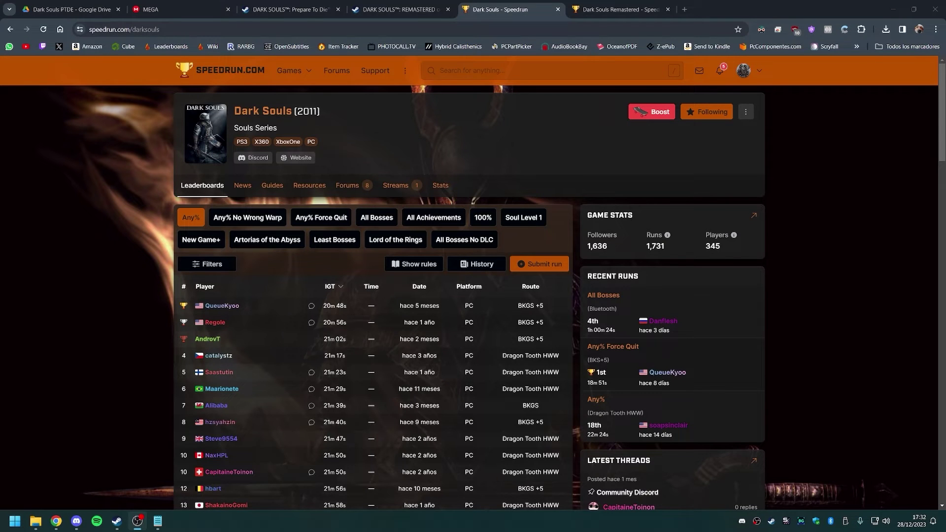
{"action": "left_click", "coordinate": [616, 6]}
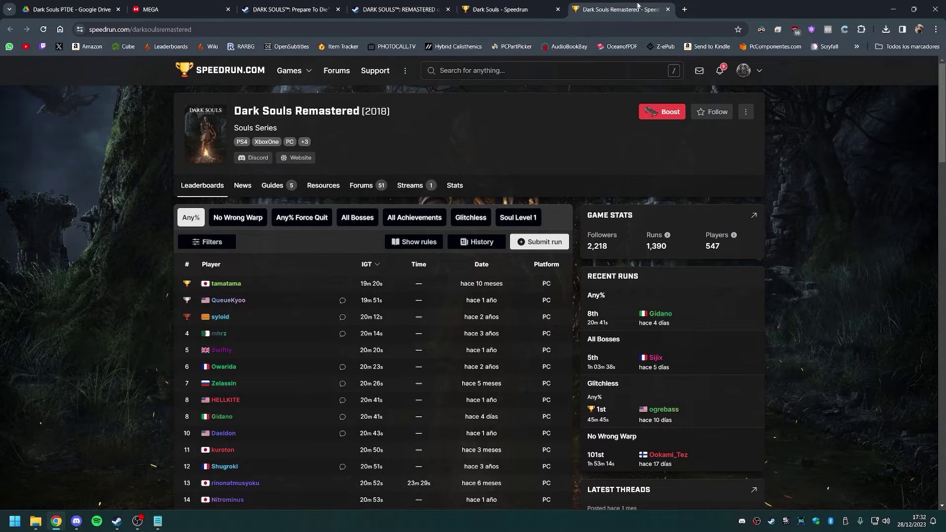
{"action": "left_click", "coordinate": [565, 7]}
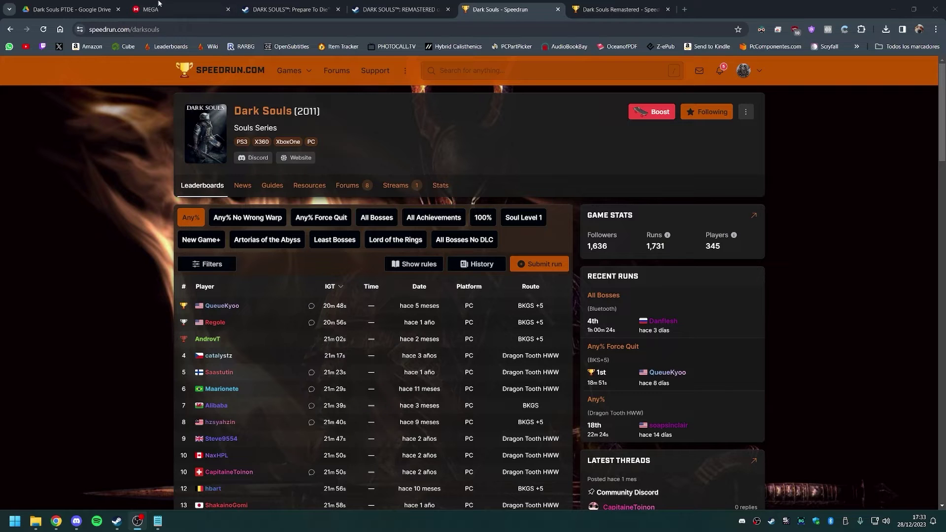
{"action": "left_click", "coordinate": [291, 9]}
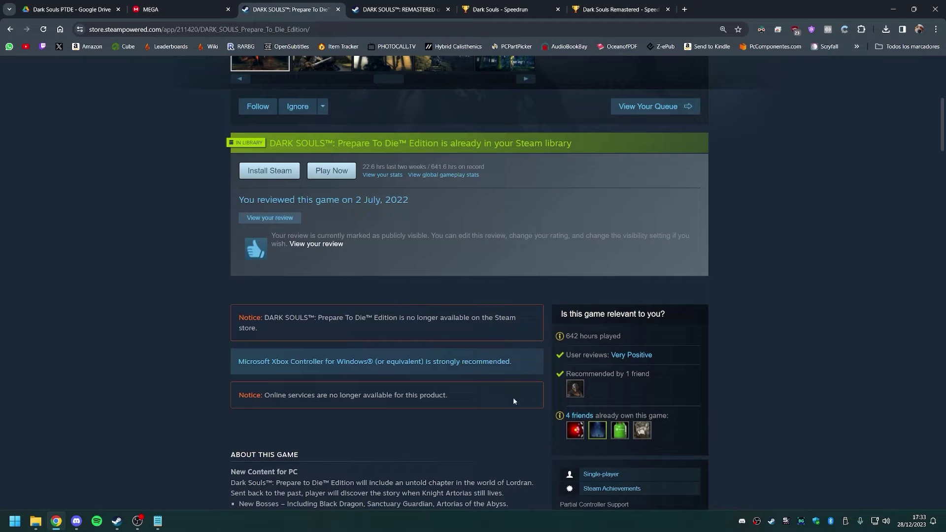
{"action": "scroll", "coordinate": [134, 345], "scroll_direction": "up", "scroll_amount": 5}
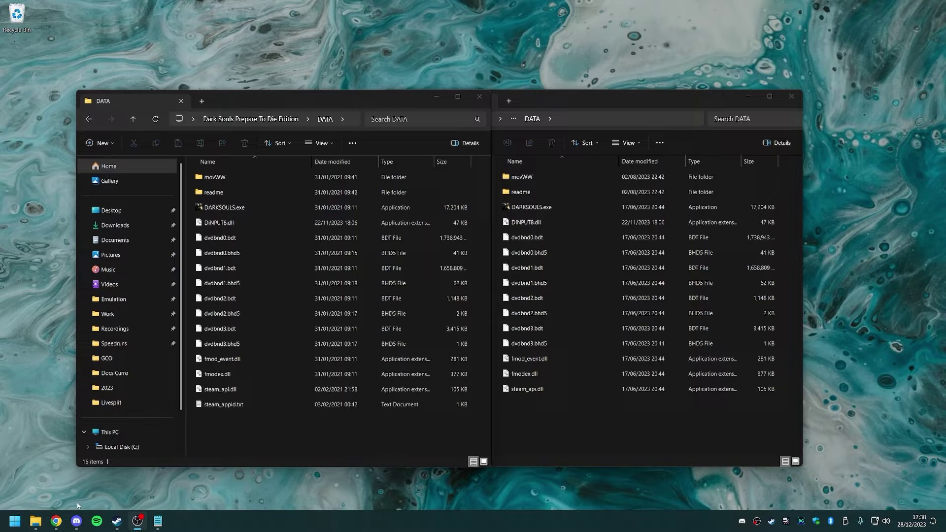
Step: Compare the full file lists of the two Dark Souls DATA folders, selecting all files in each and clearing the selection
{"action": "left_click_drag", "start_coordinate": [219, 447], "coordinate": [224, 170]}
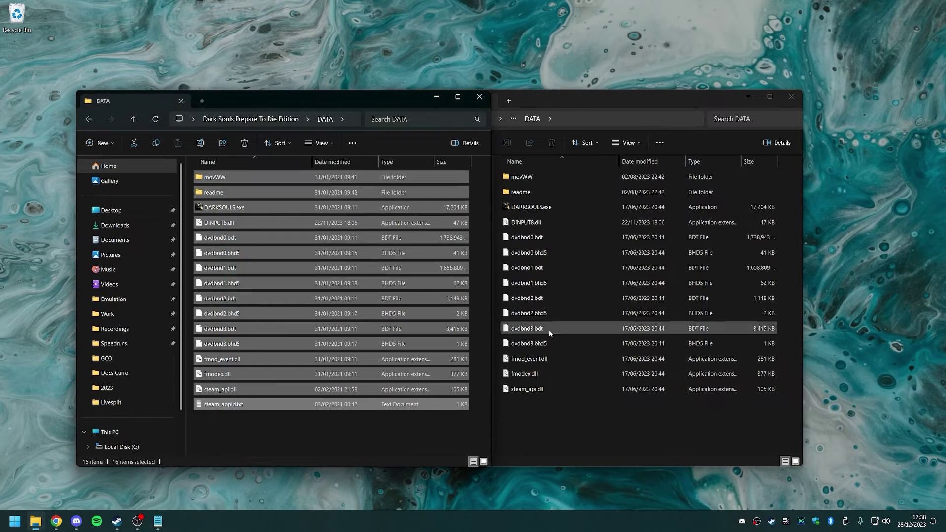
{"action": "left_click", "coordinate": [591, 434]}
{"action": "left_click_drag", "start_coordinate": [544, 416], "coordinate": [530, 170]}
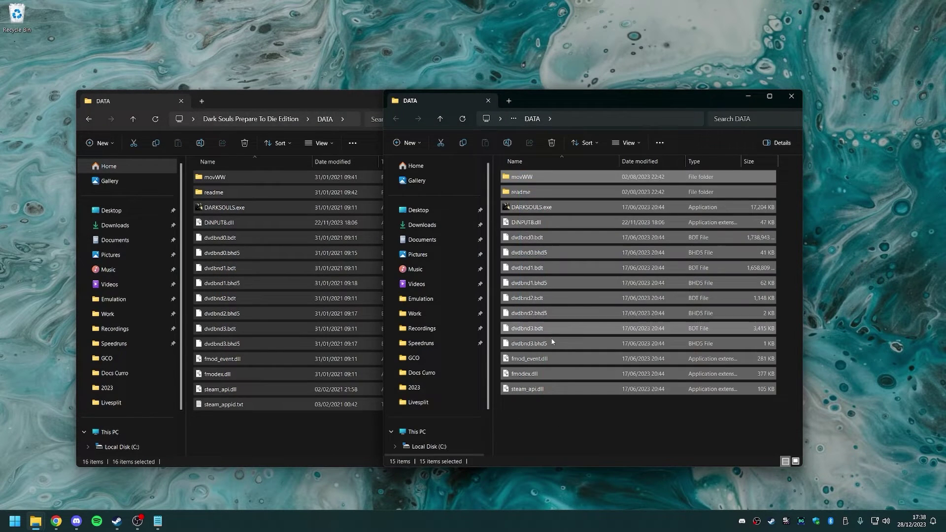
{"action": "left_click", "coordinate": [548, 415]}
{"action": "left_click", "coordinate": [360, 459]}
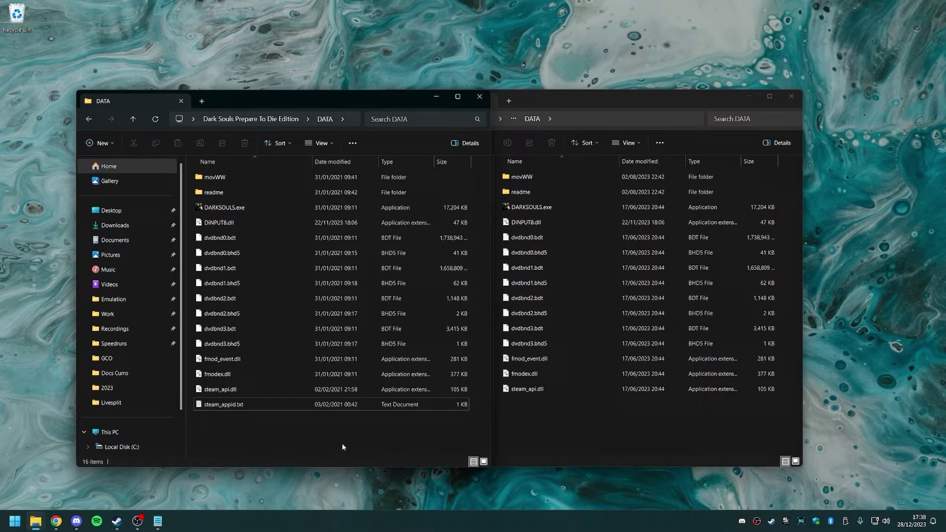
Step: Examine steam_appid.txt and the file details of steam_api.dll in the Dark Souls Prepare To Die Edition DATA folder
{"action": "left_click", "coordinate": [222, 407]}
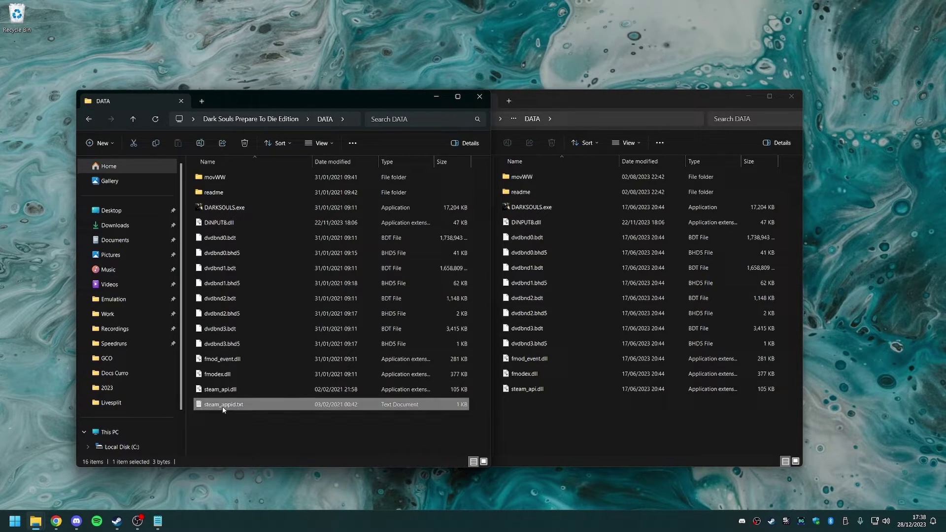
{"action": "left_click", "coordinate": [219, 391]}
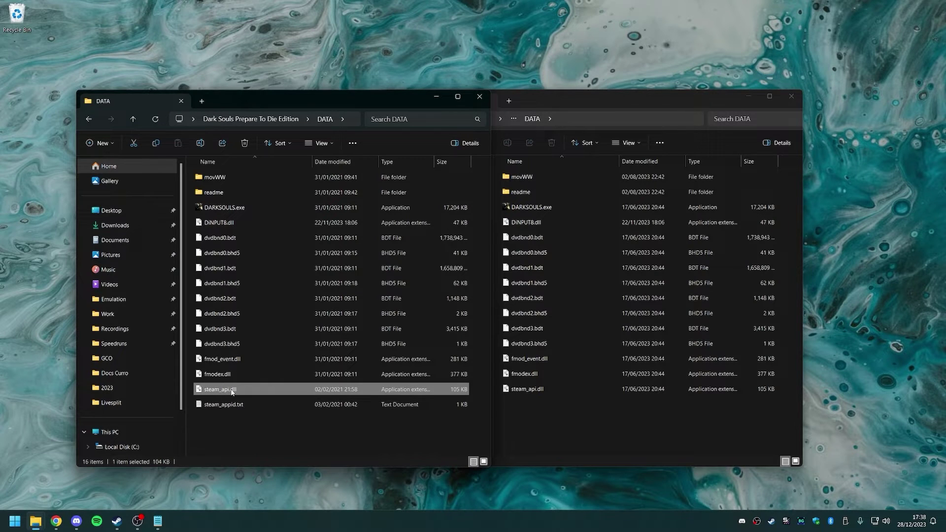
{"action": "mouse_move", "coordinate": [232, 393]}
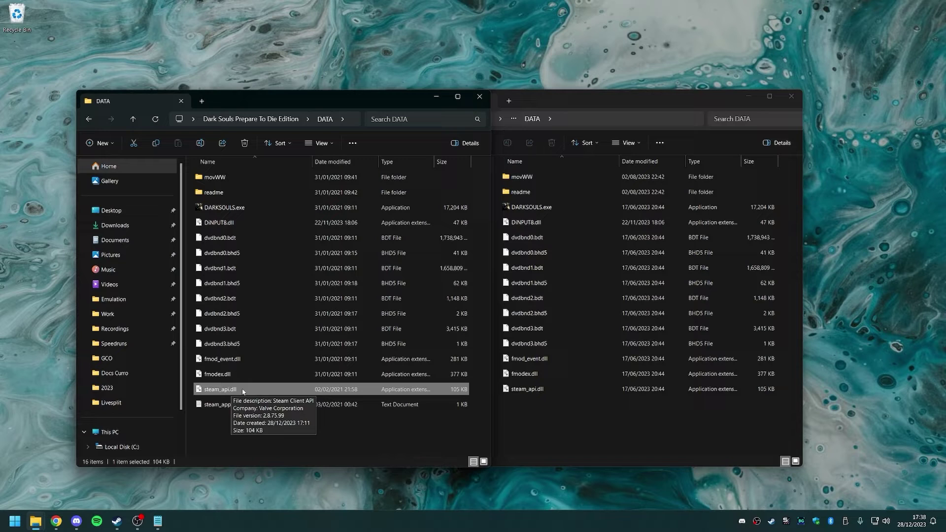
{"action": "left_click", "coordinate": [236, 420]}
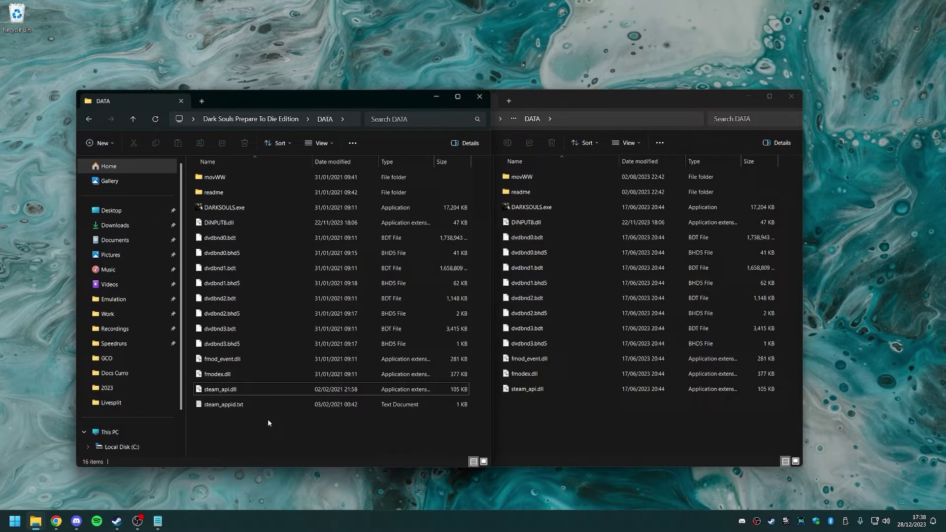
Step: Compare the items from movWW through fmodex.dll in both DATA folders, then clear the selections
{"action": "left_click", "coordinate": [219, 375]}
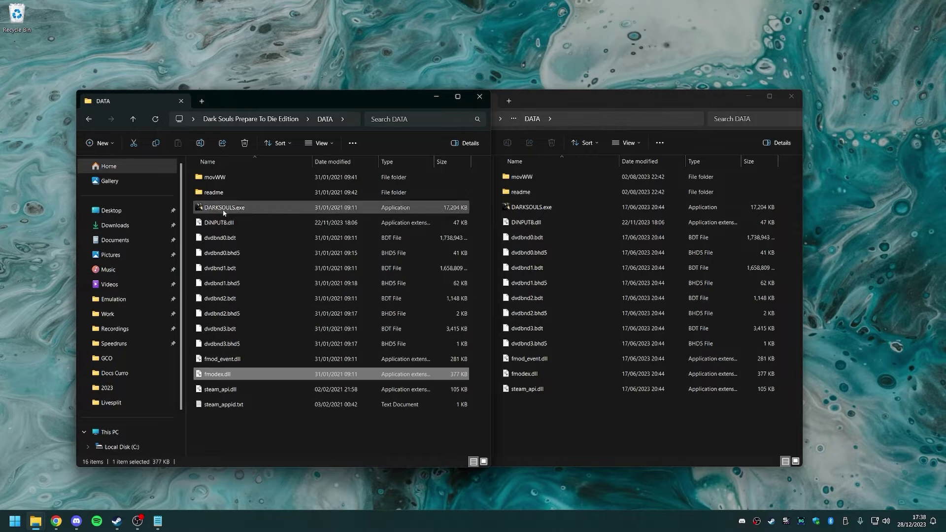
{"action": "left_click", "coordinate": [219, 179], "text": "shift"}
{"action": "left_click", "coordinate": [526, 374]}
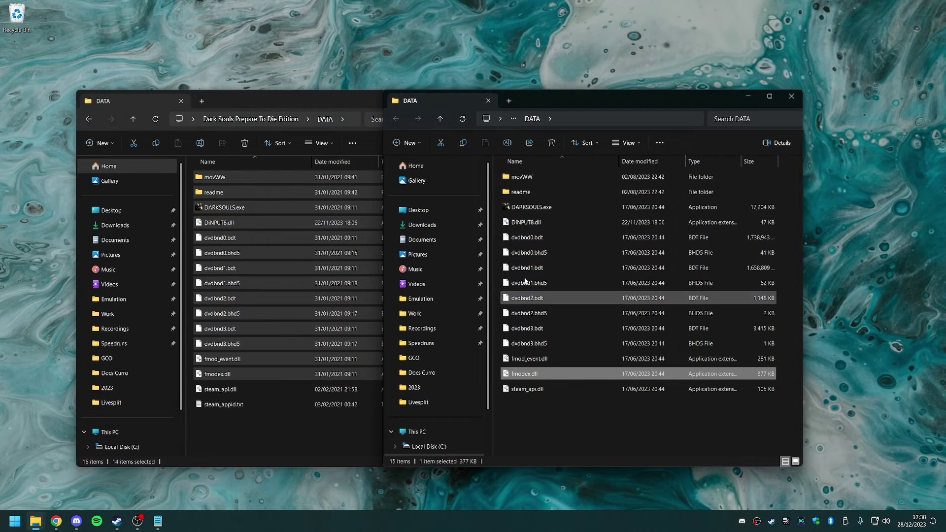
{"action": "left_click", "coordinate": [524, 179], "text": "shift"}
{"action": "left_click", "coordinate": [285, 433]}
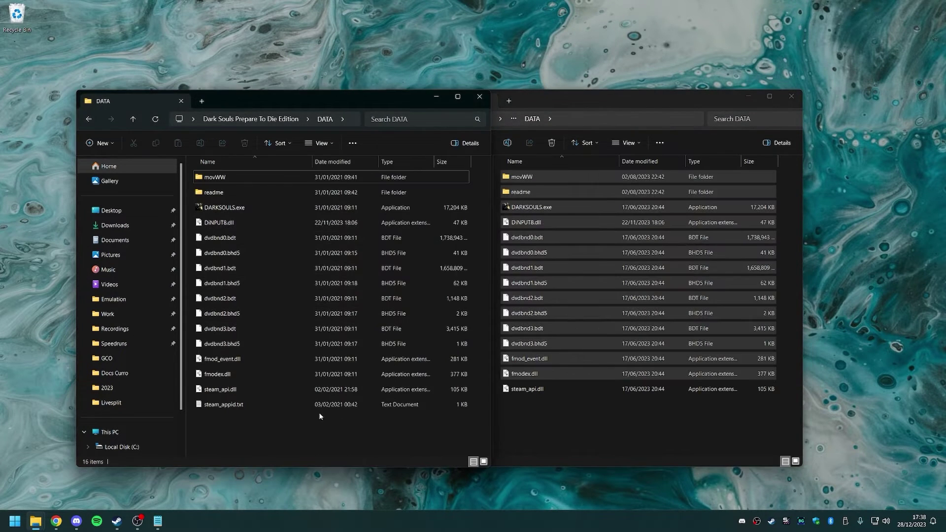
{"action": "left_click", "coordinate": [605, 439]}
Step: Examine DARKSOULS.exe, the other DATA folder's items from movWW to fmodex.dll, and the Prepare To Die Edition's steam_api.dll and steam_appid.txt
{"action": "left_click", "coordinate": [241, 210]}
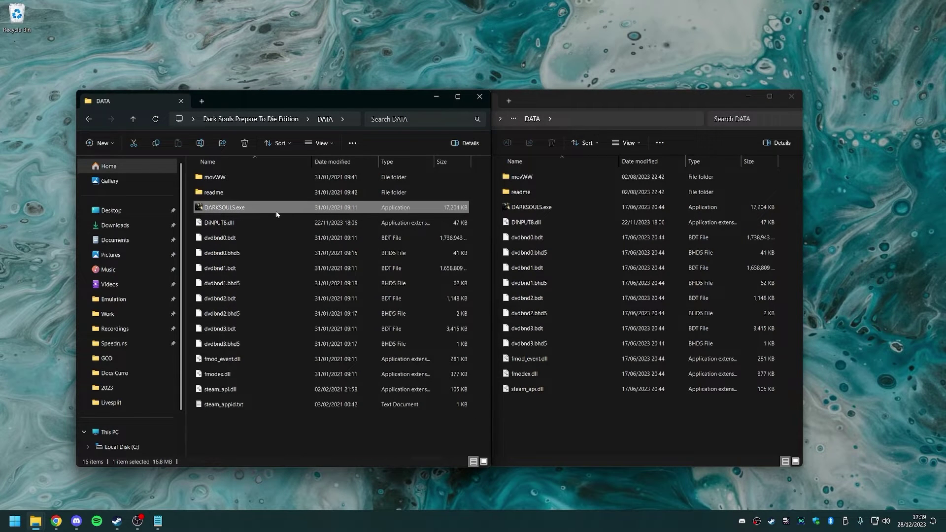
{"action": "left_click_drag", "start_coordinate": [789, 373], "coordinate": [641, 173]}
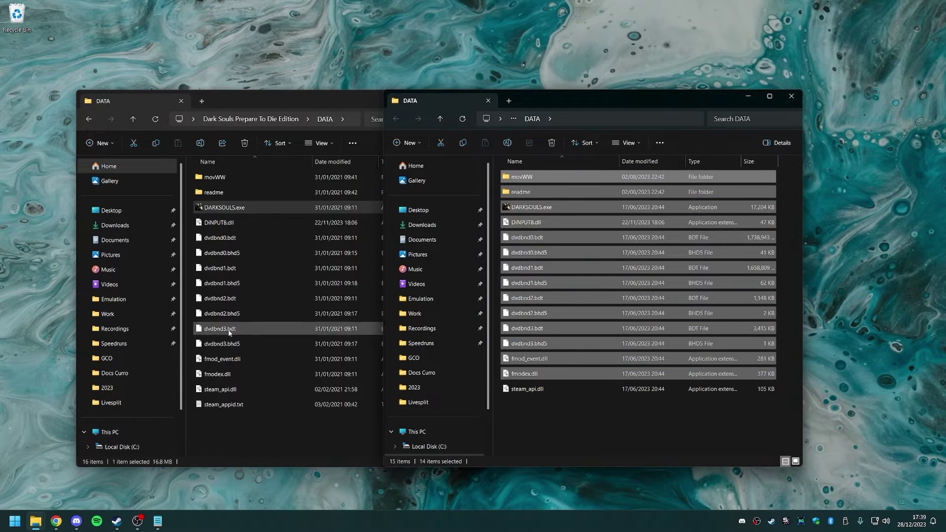
{"action": "left_click_drag", "start_coordinate": [232, 426], "coordinate": [220, 394]}
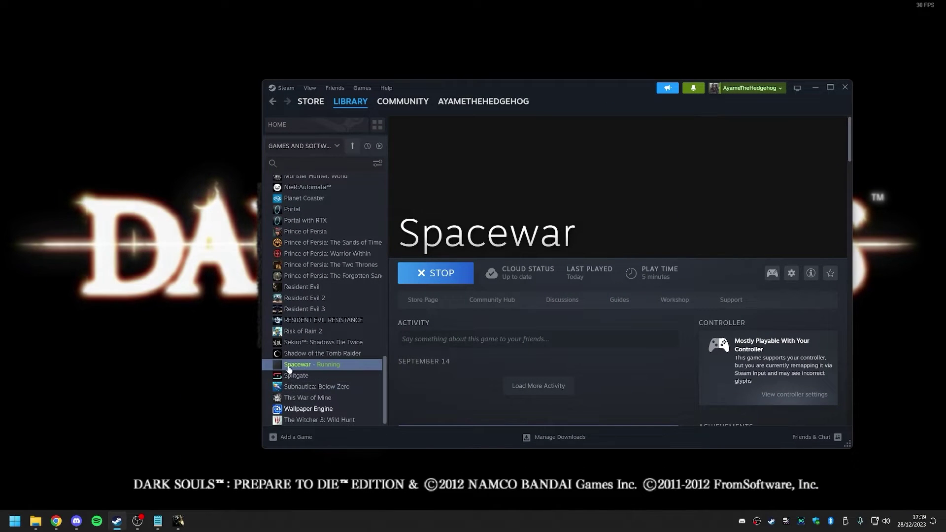
Step: Compare the Steam library entries of DARK SOULS: Prepare To Die Edition and Spacewar while the game is running
{"action": "scroll", "coordinate": [321, 368], "scroll_direction": "up", "scroll_amount": 15}
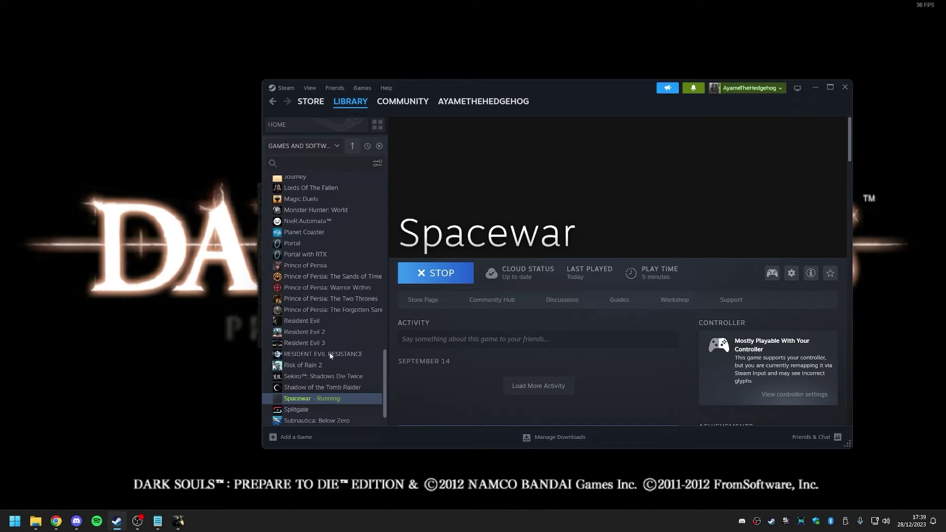
{"action": "left_click", "coordinate": [331, 193]}
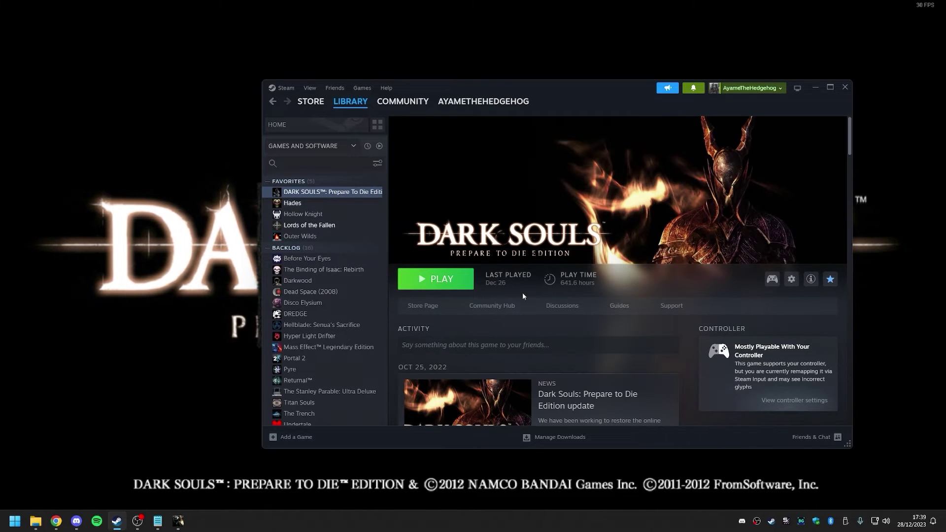
{"action": "scroll", "coordinate": [317, 293], "scroll_direction": "down", "scroll_amount": 4}
{"action": "scroll", "coordinate": [317, 293], "scroll_direction": "down", "scroll_amount": 10}
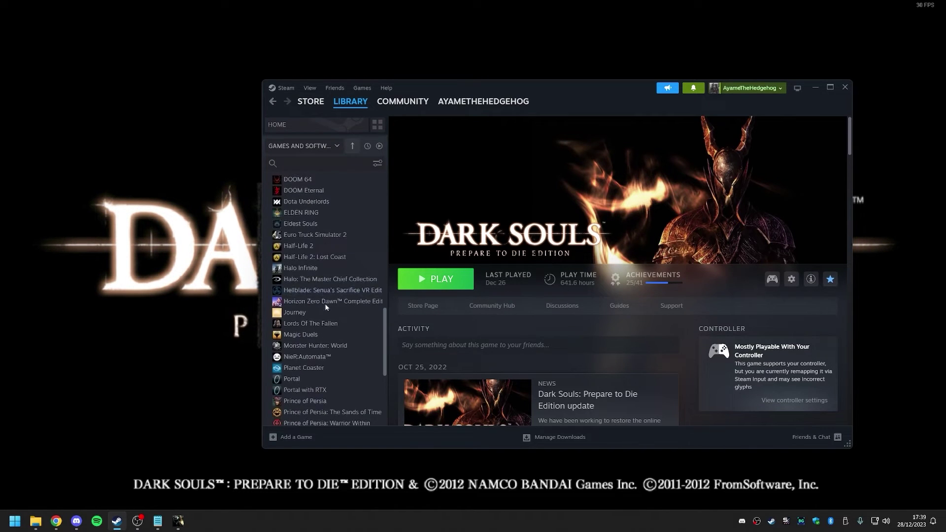
{"action": "left_click", "coordinate": [327, 364]}
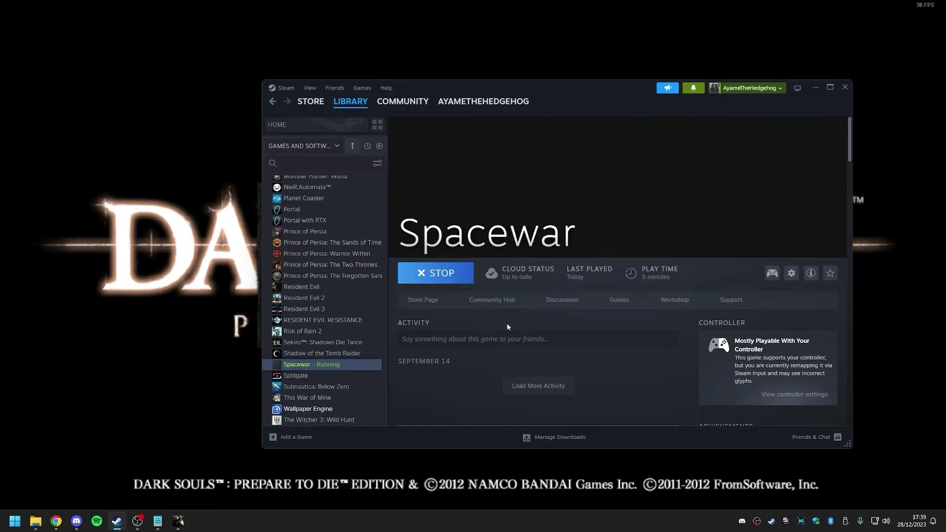
{"action": "left_click_drag", "start_coordinate": [554, 87], "coordinate": [501, 98]}
{"action": "left_click", "coordinate": [357, 282]}
{"action": "left_click", "coordinate": [482, 298]}
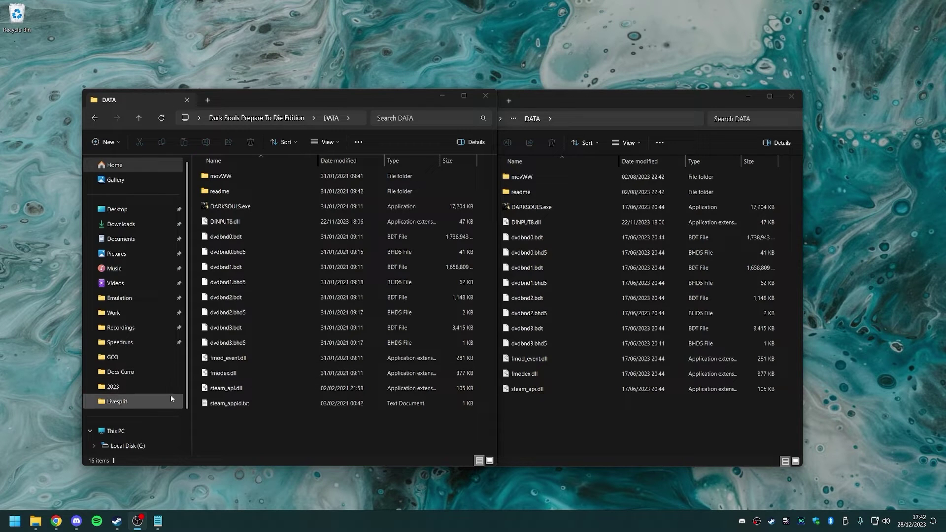
Step: Exit the Steam client running in the background
{"action": "left_click", "coordinate": [232, 390]}
{"action": "left_click", "coordinate": [222, 221]}
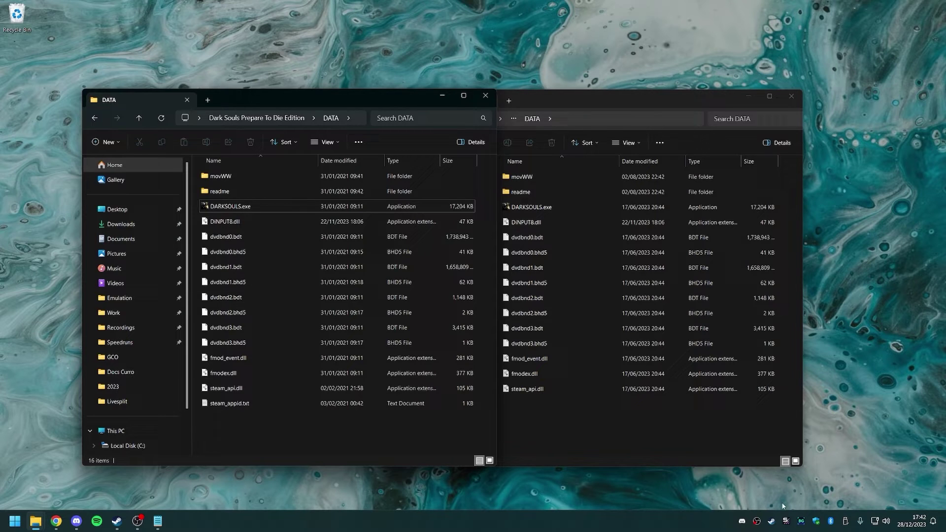
{"action": "right_click", "coordinate": [771, 521]}
{"action": "left_click", "coordinate": [799, 510]}
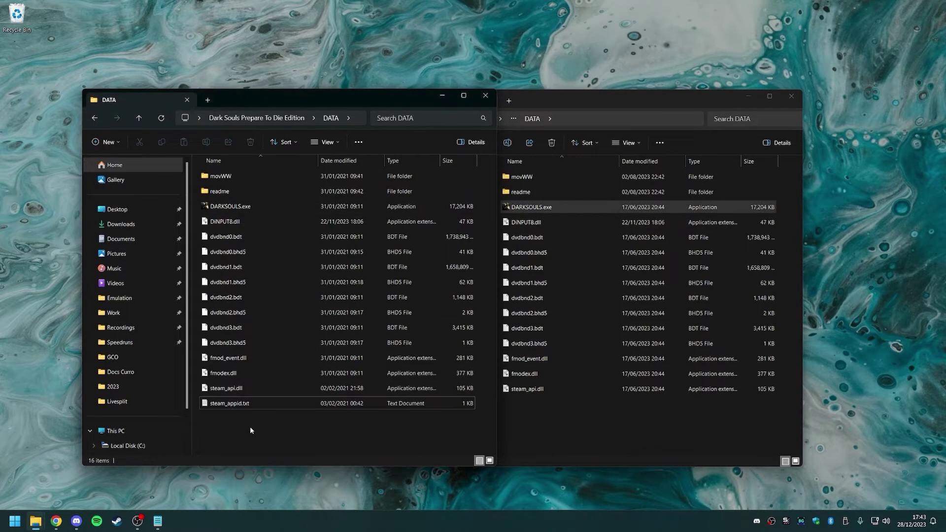
Step: Examine the files in the Prepare To Die Edition DATA folder by marking the whole list, then those from DINPUT8.dll down
{"action": "left_click_drag", "start_coordinate": [250, 430], "coordinate": [228, 183]}
{"action": "left_click", "coordinate": [252, 434]}
{"action": "left_click_drag", "start_coordinate": [252, 435], "coordinate": [252, 224]}
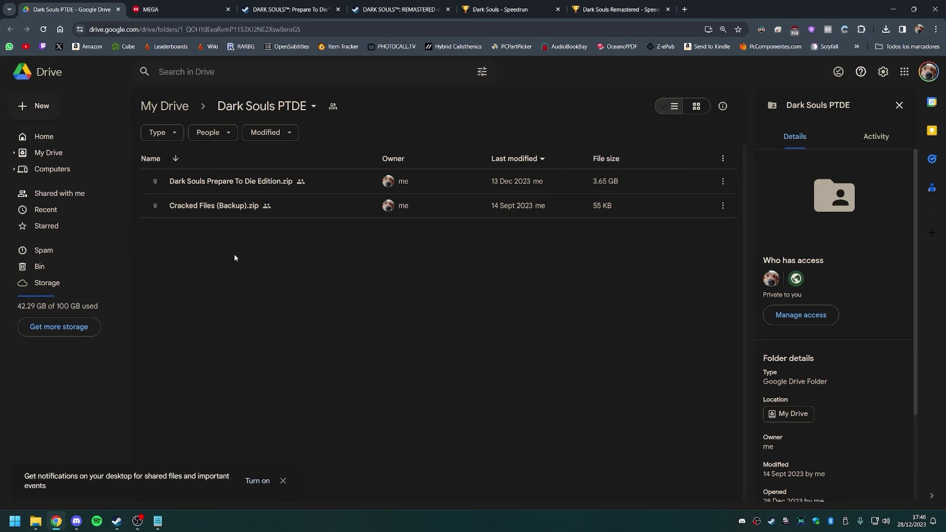
Step: Review the Dark Souls Prepare To Die Edition.zip and Cracked Files (Backup).zip archives in the Dark Souls PTDE Drive folder
{"action": "left_click_drag", "start_coordinate": [235, 258], "coordinate": [237, 188]}
{"action": "left_click", "coordinate": [301, 276]}
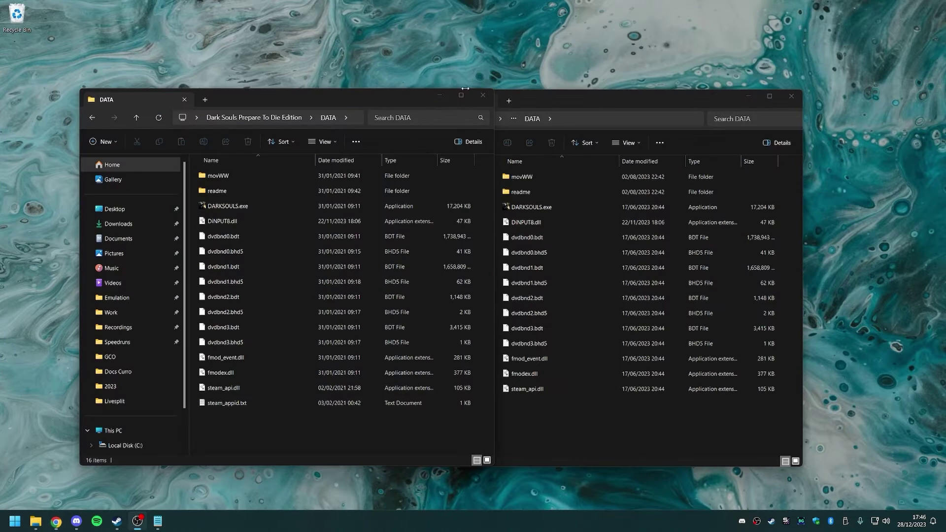
{"action": "left_click", "coordinate": [893, 9]}
Step: Review the complete Prepare To Die Edition DATA file list and check Cracked Files (Backup).zip in Google Drive
{"action": "left_click_drag", "start_coordinate": [233, 433], "coordinate": [298, 90]}
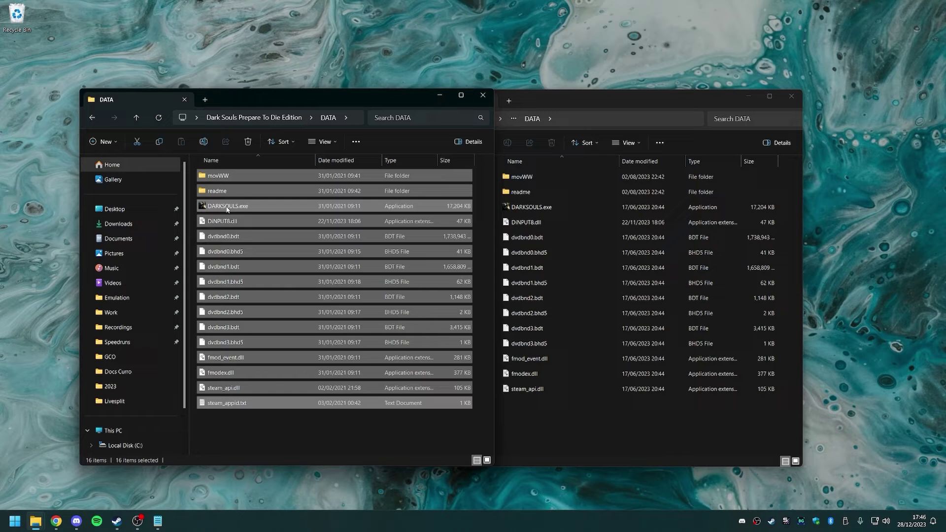
{"action": "left_click", "coordinate": [260, 433]}
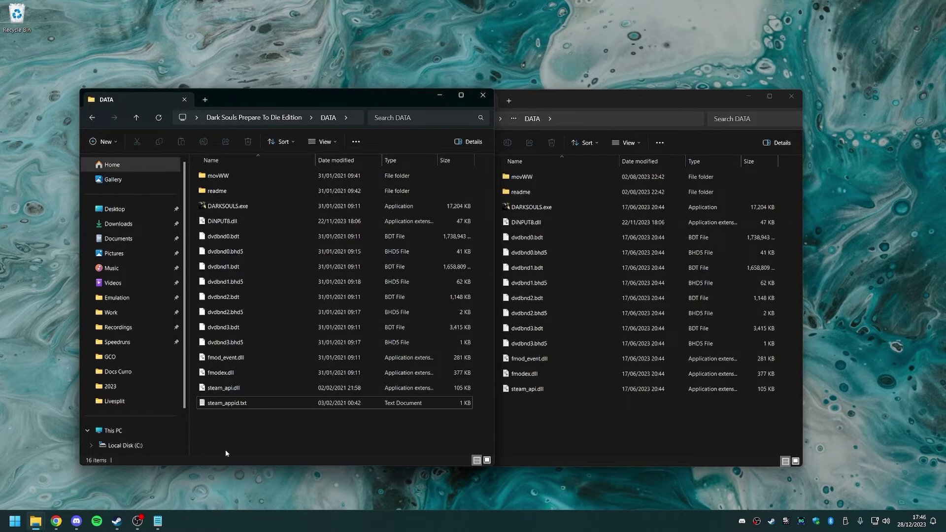
{"action": "left_click", "coordinate": [55, 520]}
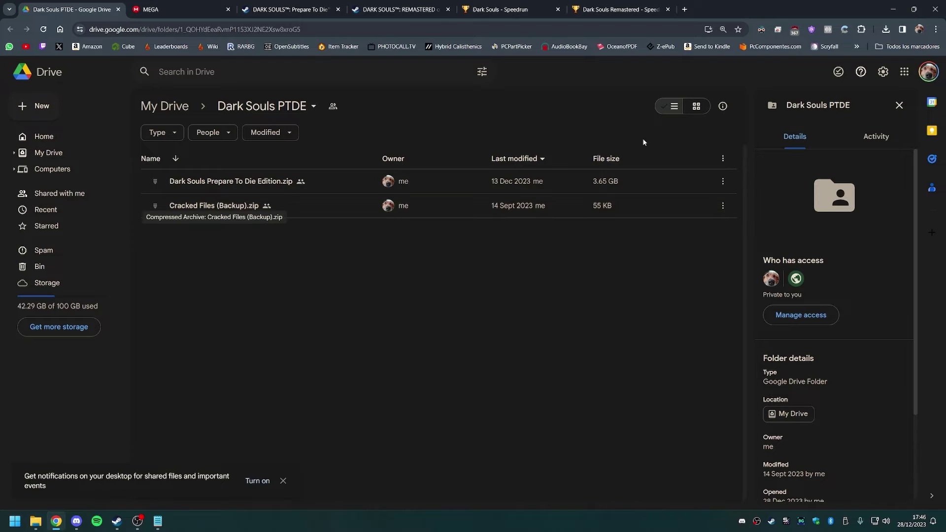
{"action": "left_click", "coordinate": [893, 5]}
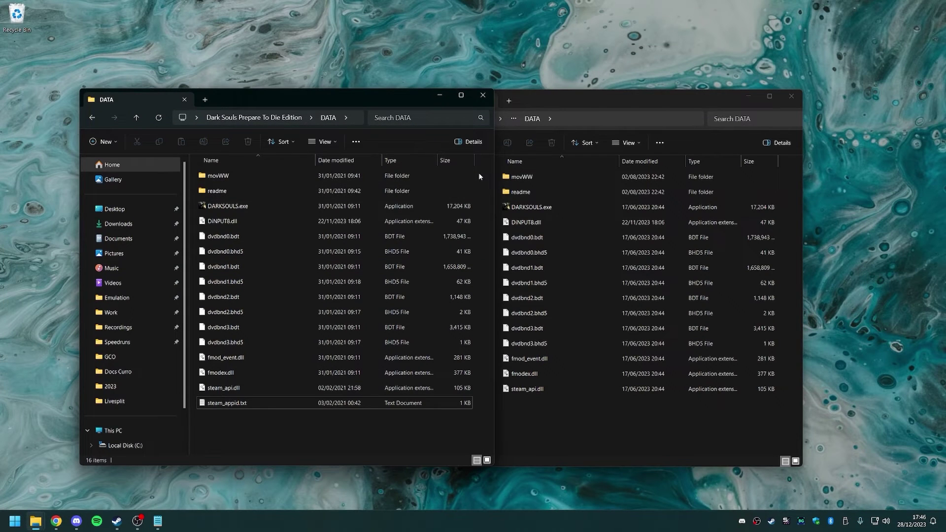
Step: Identify steam_api.dll and steam_appid.txt in the Prepare To Die Edition DATA folder by marking them, then clear the selection
{"action": "left_click_drag", "start_coordinate": [221, 432], "coordinate": [223, 396]}
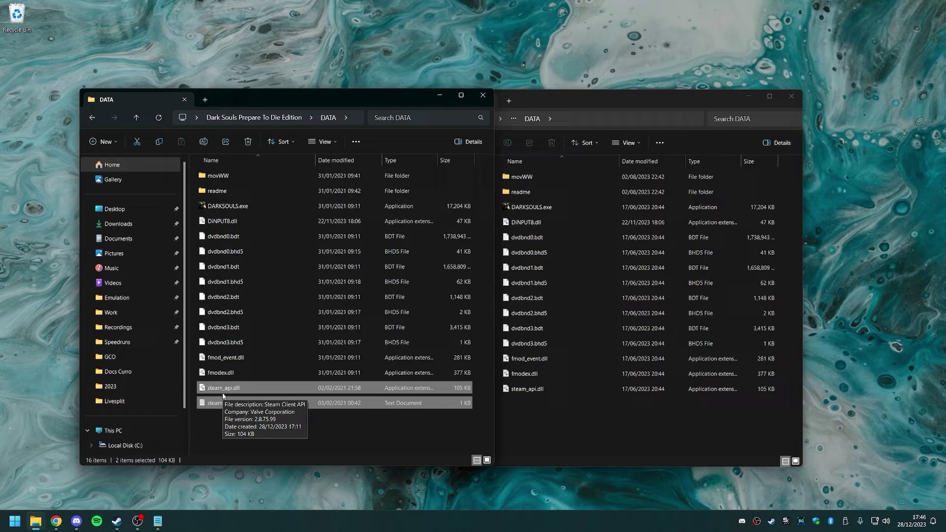
{"action": "left_click_drag", "start_coordinate": [230, 425], "coordinate": [221, 395]}
{"action": "left_click", "coordinate": [246, 429]}
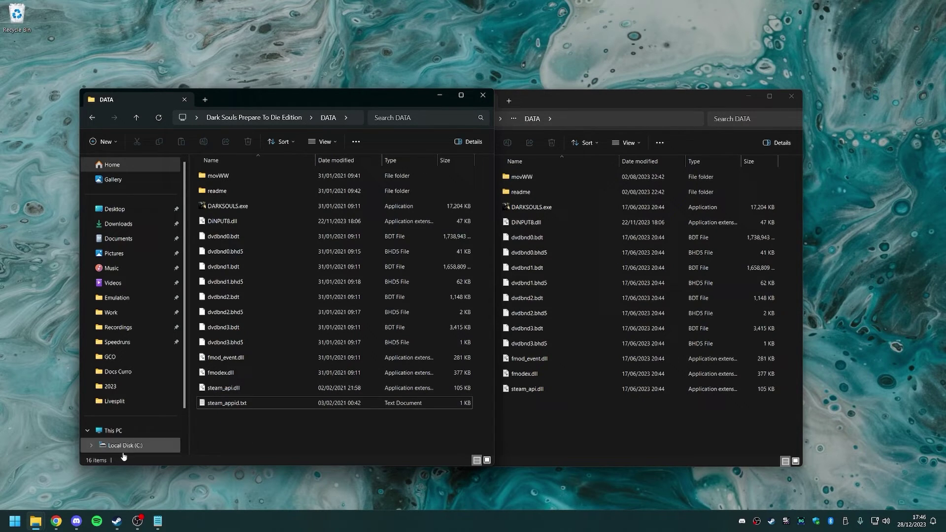
Step: Point out DINPUT8.dll in the Prepare To Die Edition DATA folder by marking the file
{"action": "left_click", "coordinate": [56, 521]}
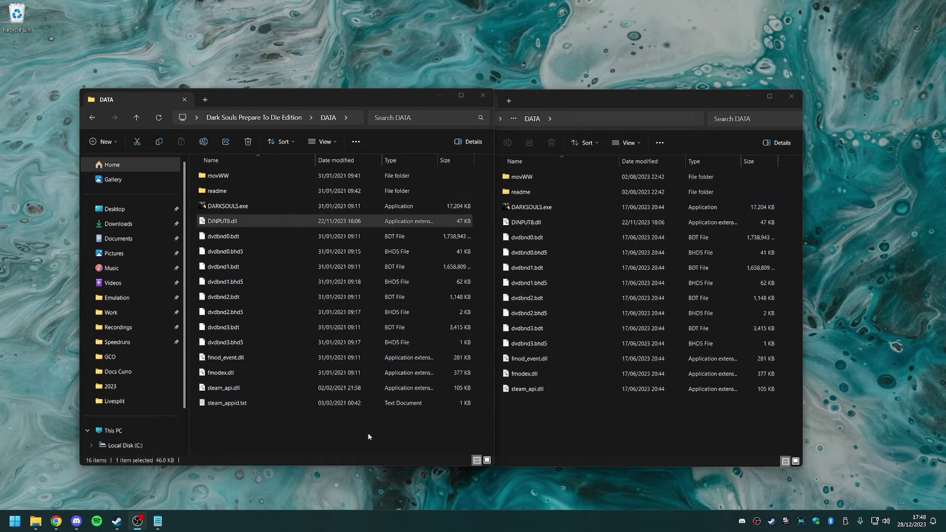
{"action": "left_click", "coordinate": [238, 224]}
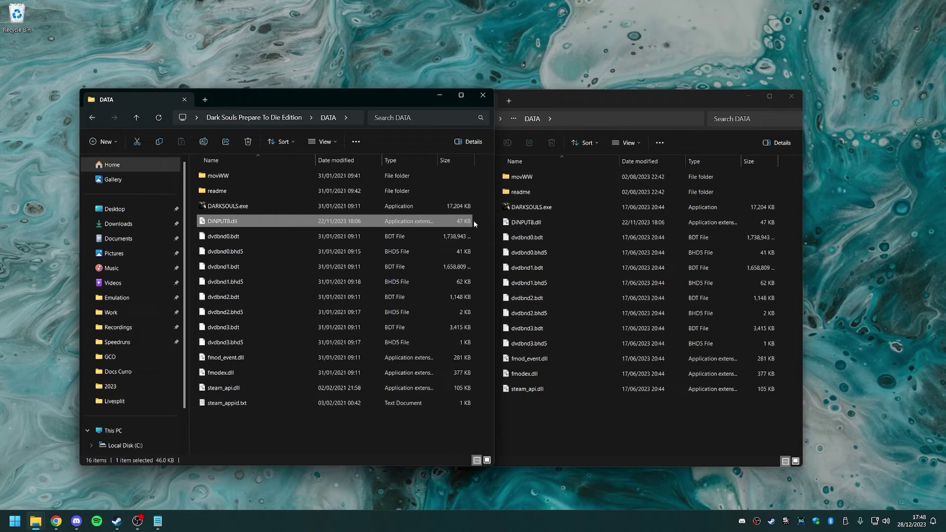
{"action": "left_click_drag", "start_coordinate": [477, 219], "coordinate": [226, 224]}
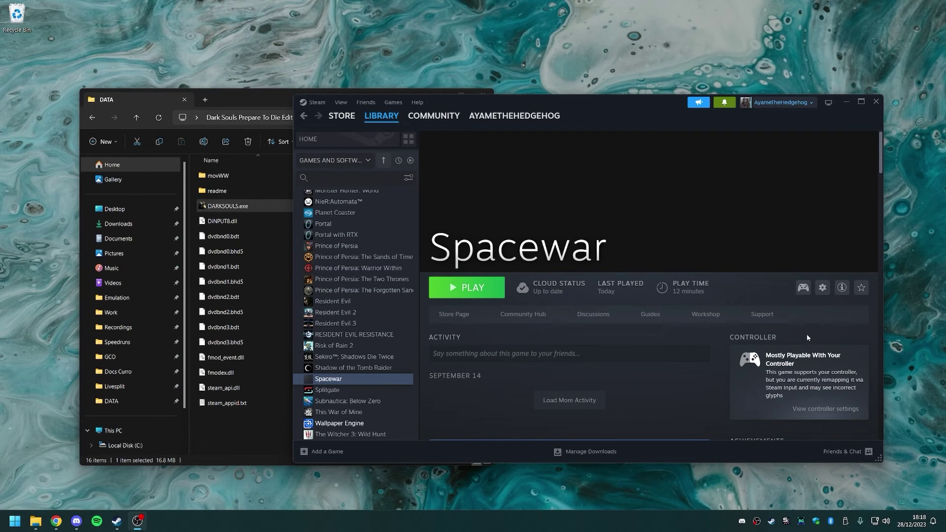
Step: Open Spacewar's controller settings in Steam and preview the Gamepad layout template, then leave the preview
{"action": "left_click", "coordinate": [803, 288]}
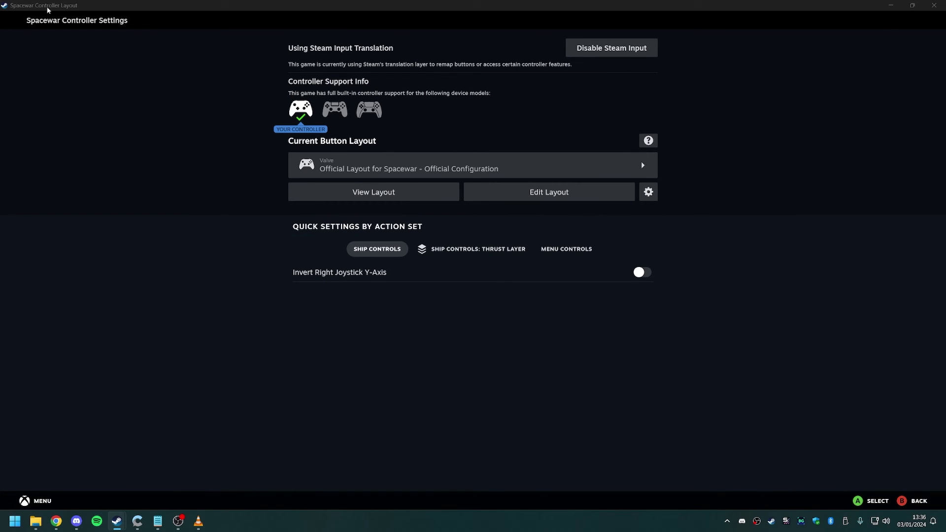
{"action": "left_click", "coordinate": [450, 166]}
{"action": "left_click", "coordinate": [436, 42]}
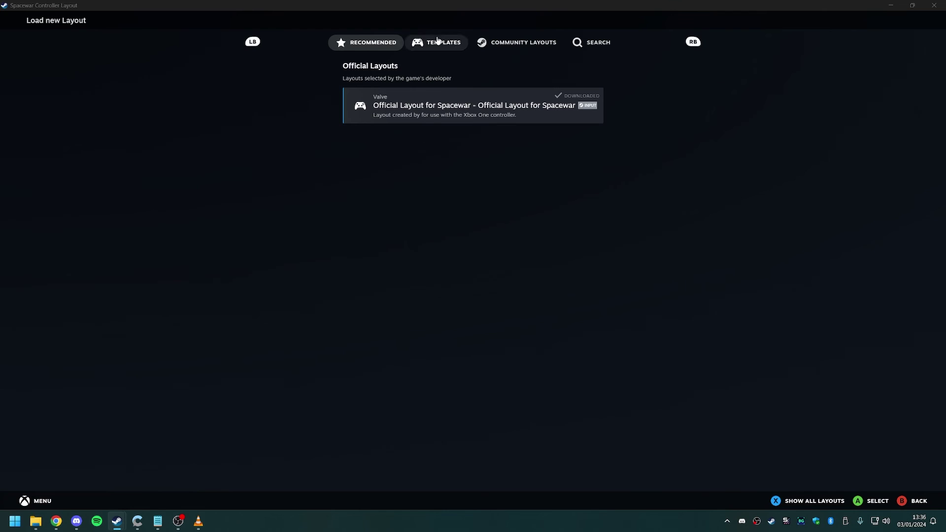
{"action": "left_click", "coordinate": [395, 111]}
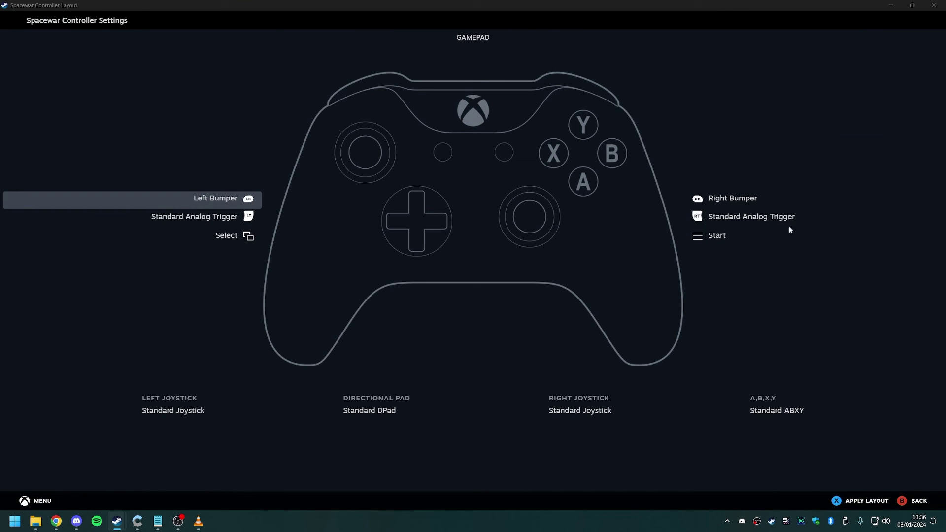
{"action": "left_click", "coordinate": [916, 501]}
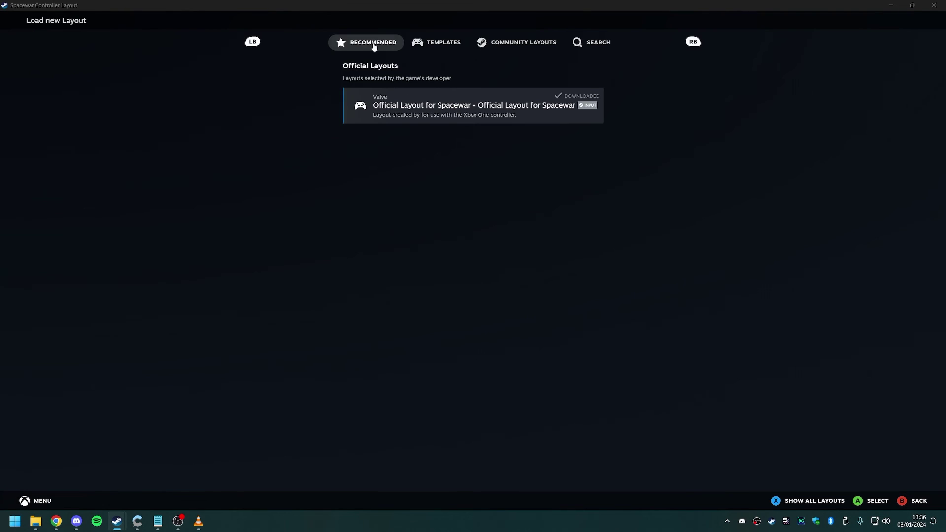
Step: Inspect the Ship Controls, Thrust Layer and Menu Controls of the Official Layout for Spacewar, then return to the controller settings
{"action": "left_click", "coordinate": [470, 112]}
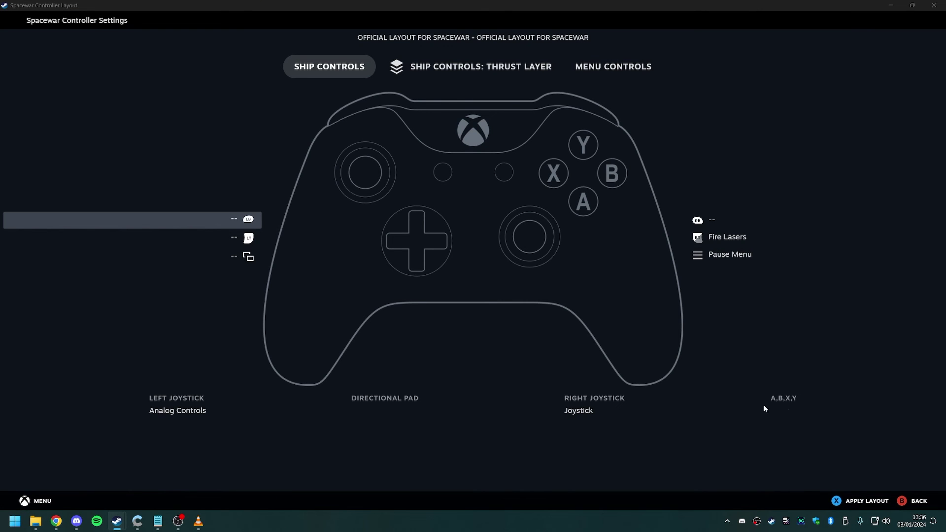
{"action": "left_click", "coordinate": [499, 69]}
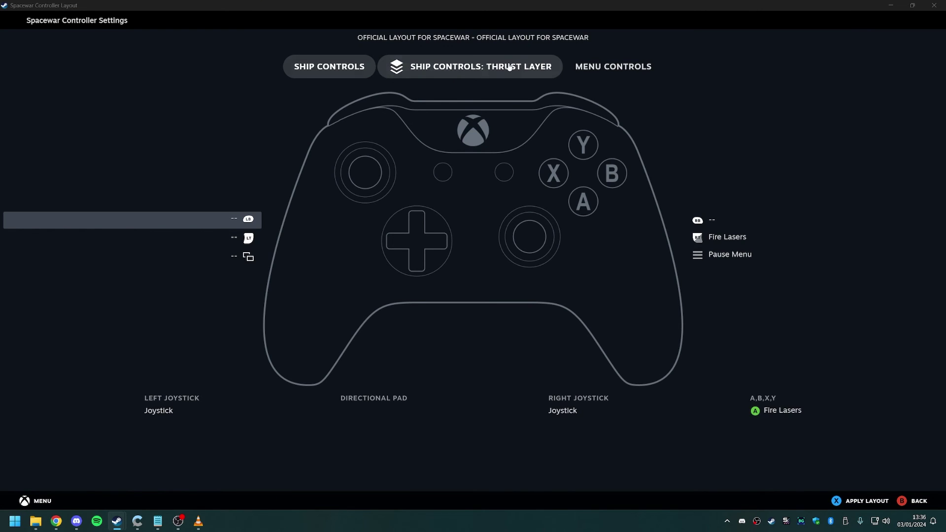
{"action": "left_click", "coordinate": [611, 72]}
{"action": "left_click", "coordinate": [913, 502]}
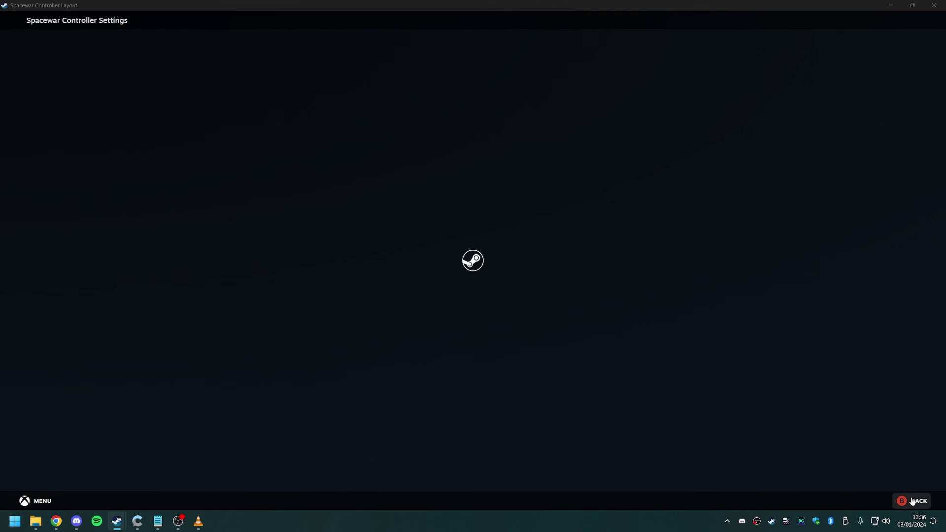
{"action": "left_click", "coordinate": [913, 501]}
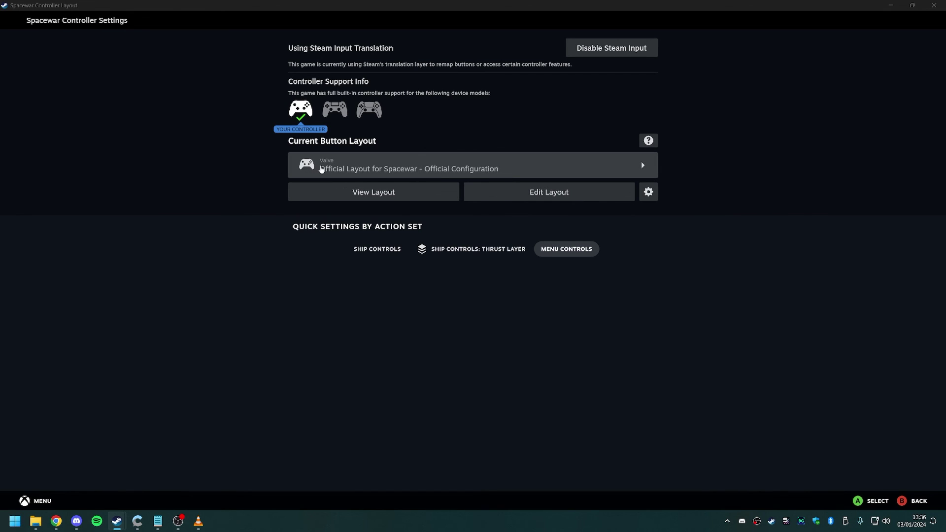
Step: Choose the Gamepad template as the new controller layout for Spacewar and open its preview
{"action": "left_click", "coordinate": [524, 173]}
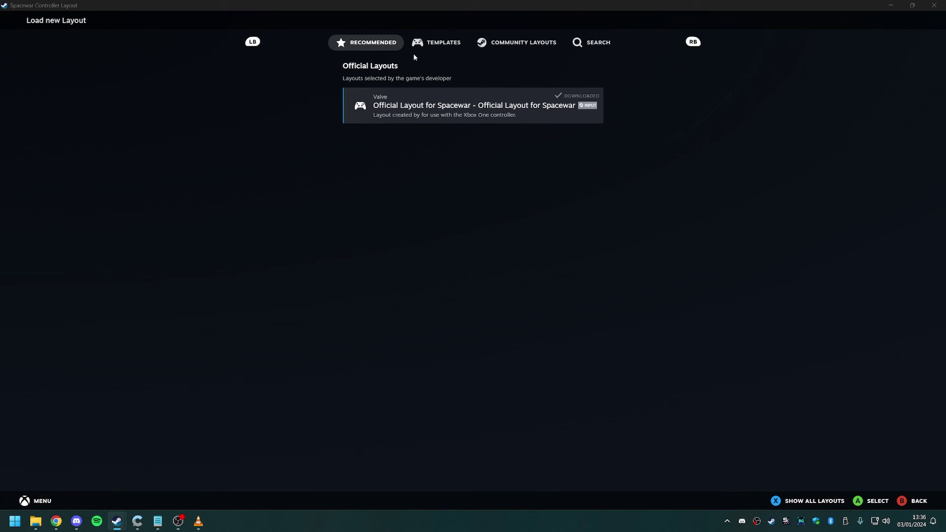
{"action": "left_click", "coordinate": [428, 44]}
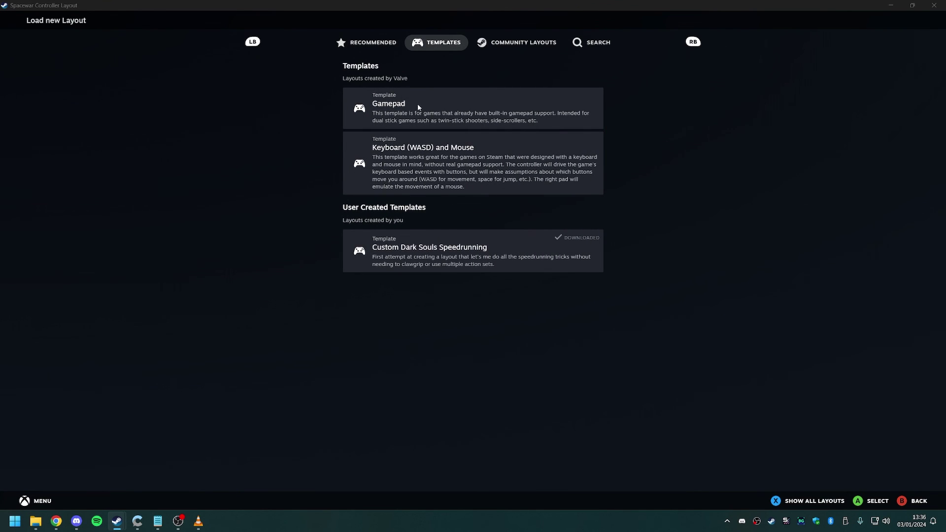
{"action": "left_click", "coordinate": [394, 113]}
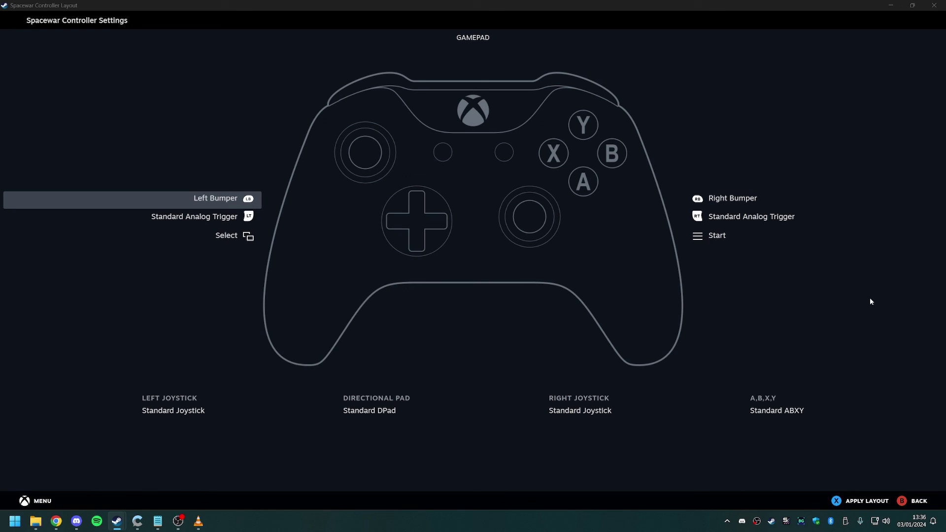